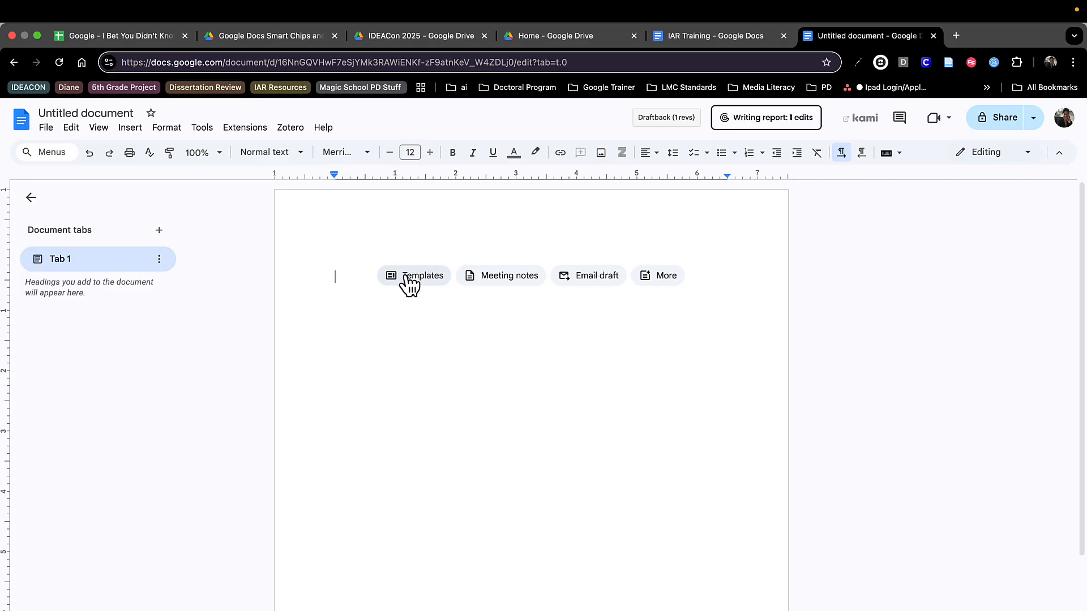
- Open the smart chip suggestions on the first line and search them for "iar"
mouse_move(514, 290)
mouse_move(597, 289)
type("@")
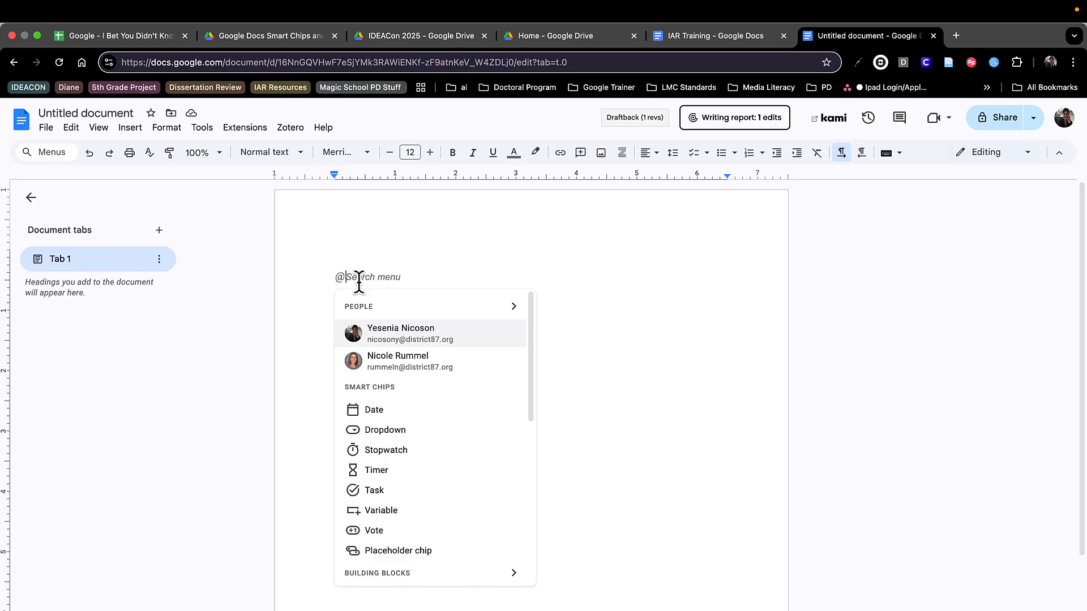
type("iar")
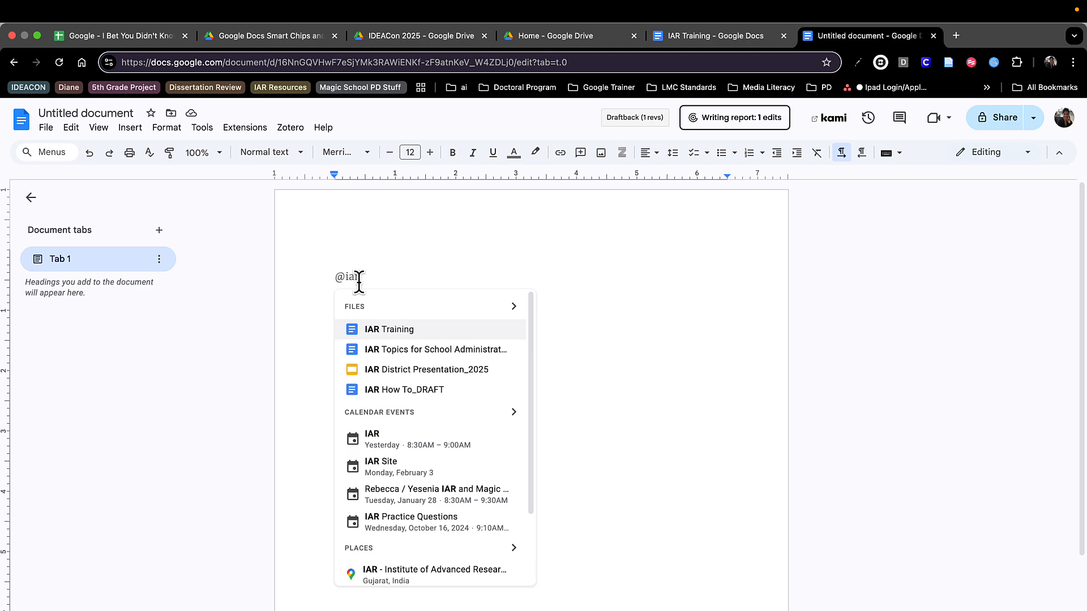
- Replace the search text with a colleague's surname, insert that colleague's person chip, and view its contact card
key("BackSpace")
key("BackSpace")
key("BackSpace")
type("joh")
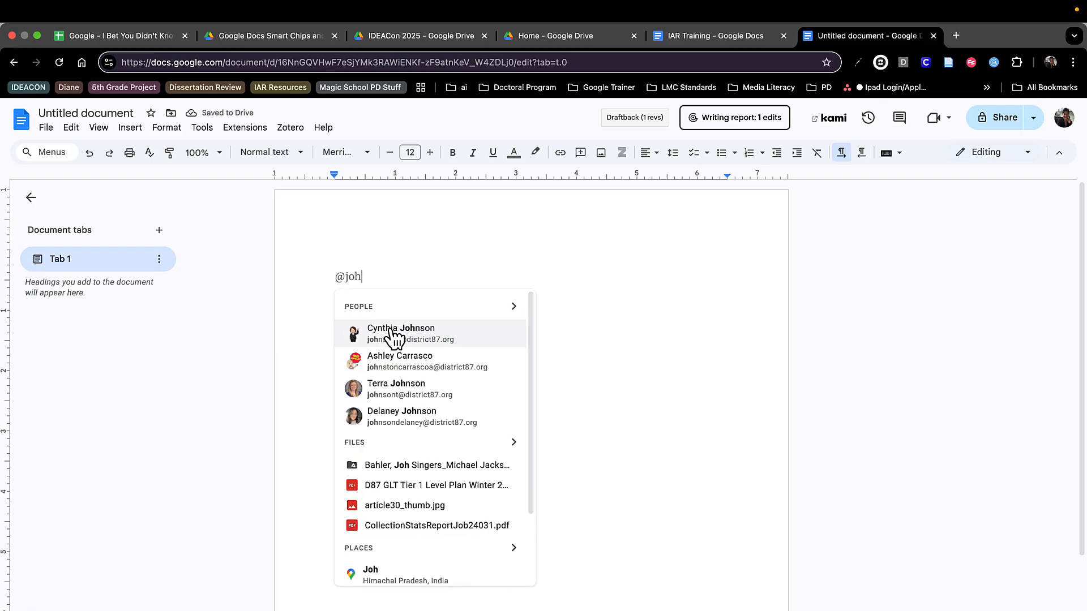
left_click(391, 334)
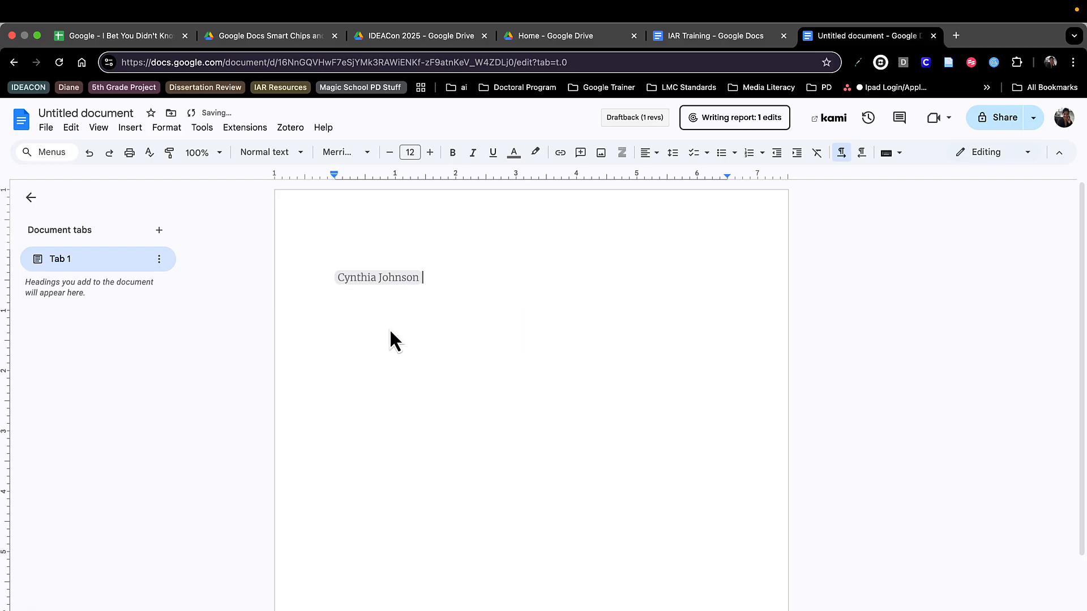
left_click(408, 282)
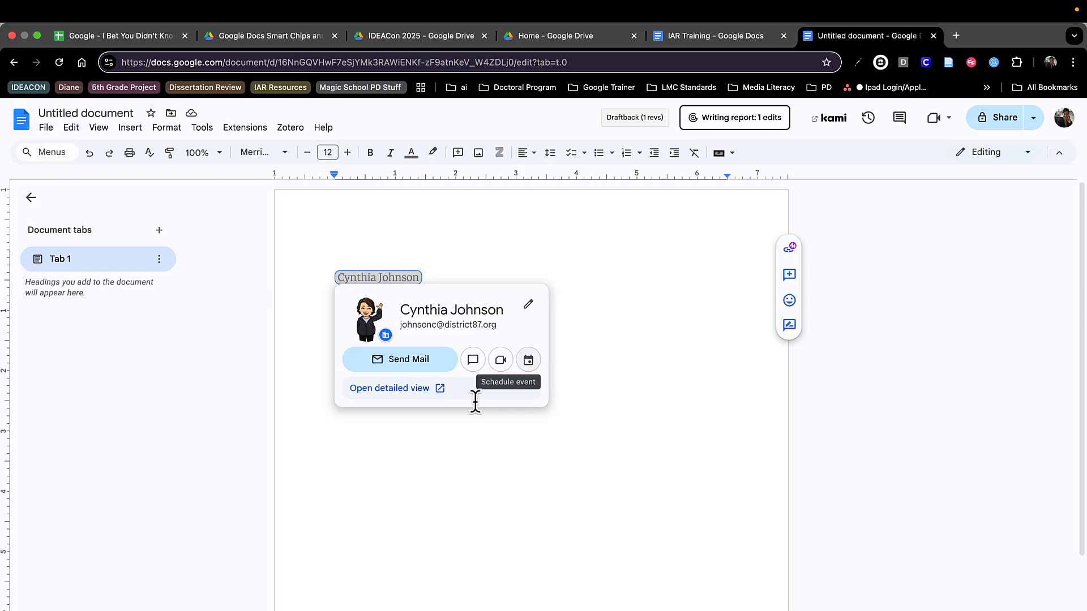
left_click(443, 436)
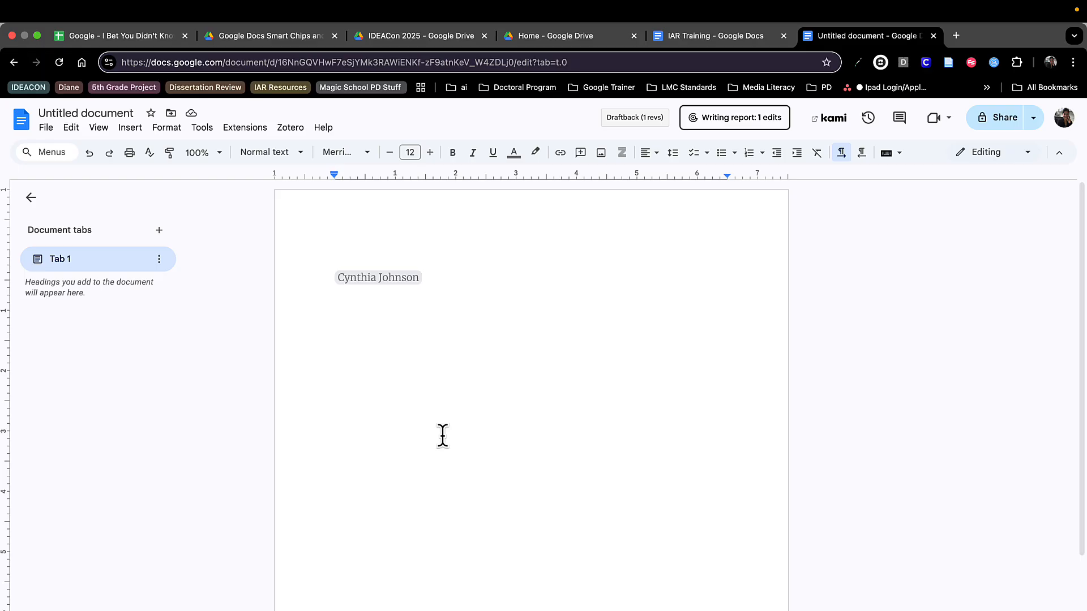
- Insert a Person placeholder chip after the colleague's chip
type("@")
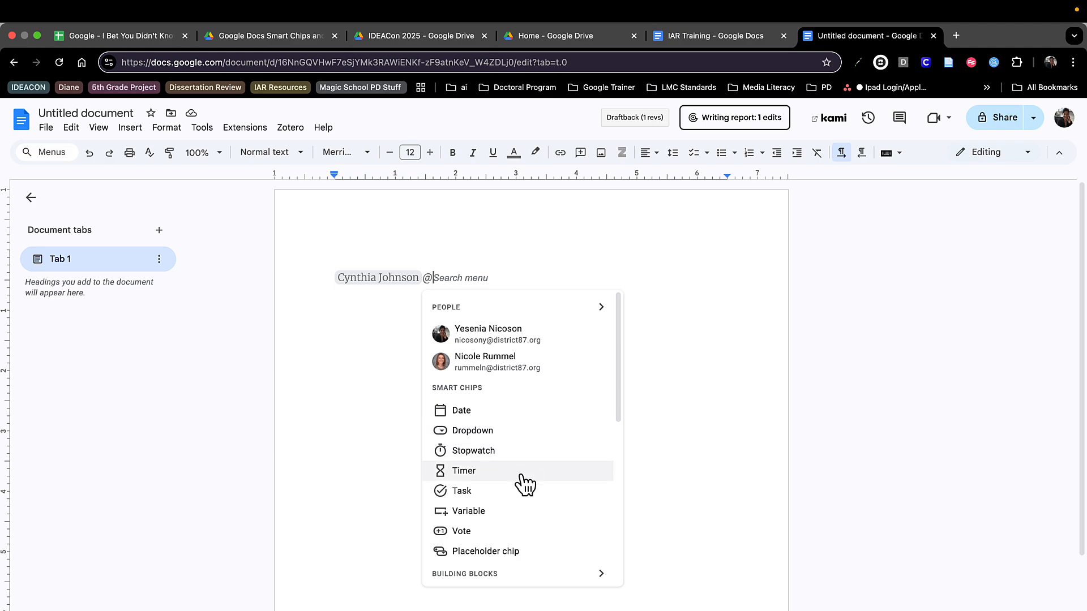
left_click(522, 550)
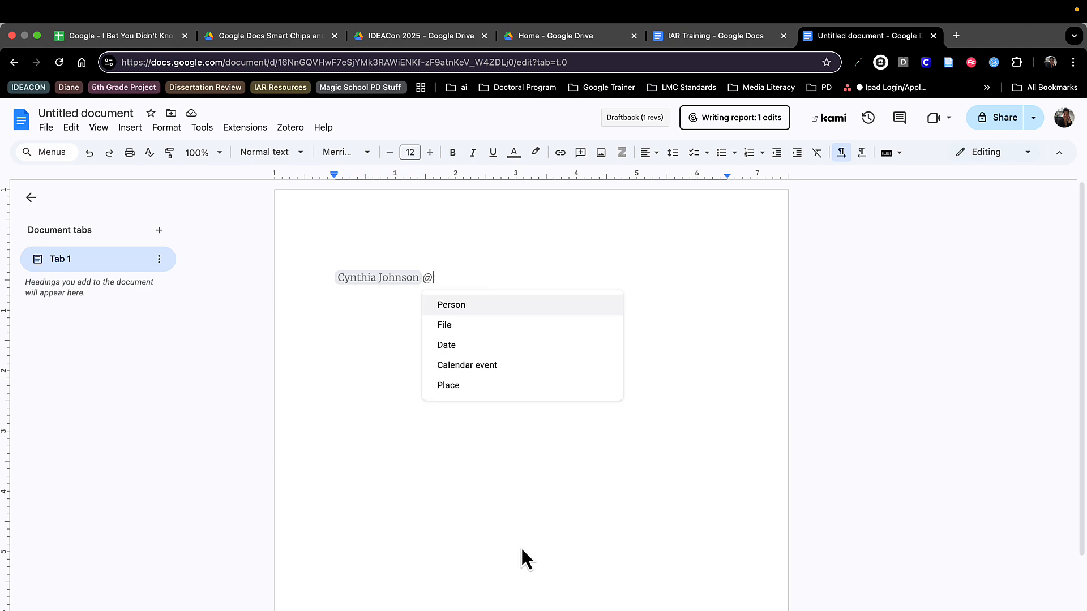
left_click(469, 312)
- Open the complete collection of building blocks from a new line below the chips
type("@")
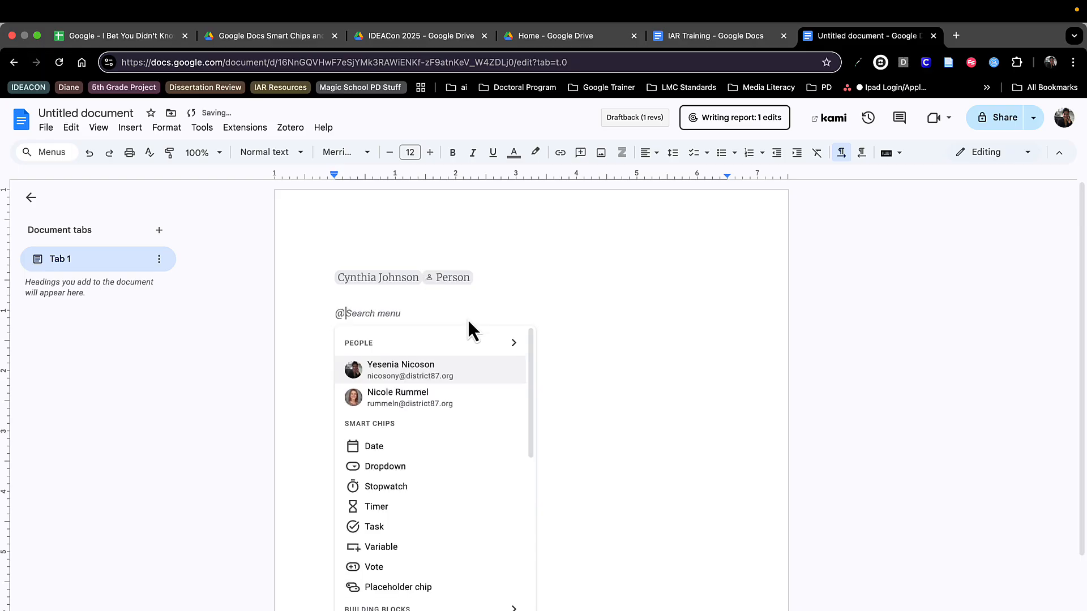
scroll(480, 465, "down", 3)
scroll(481, 468, "down", 2)
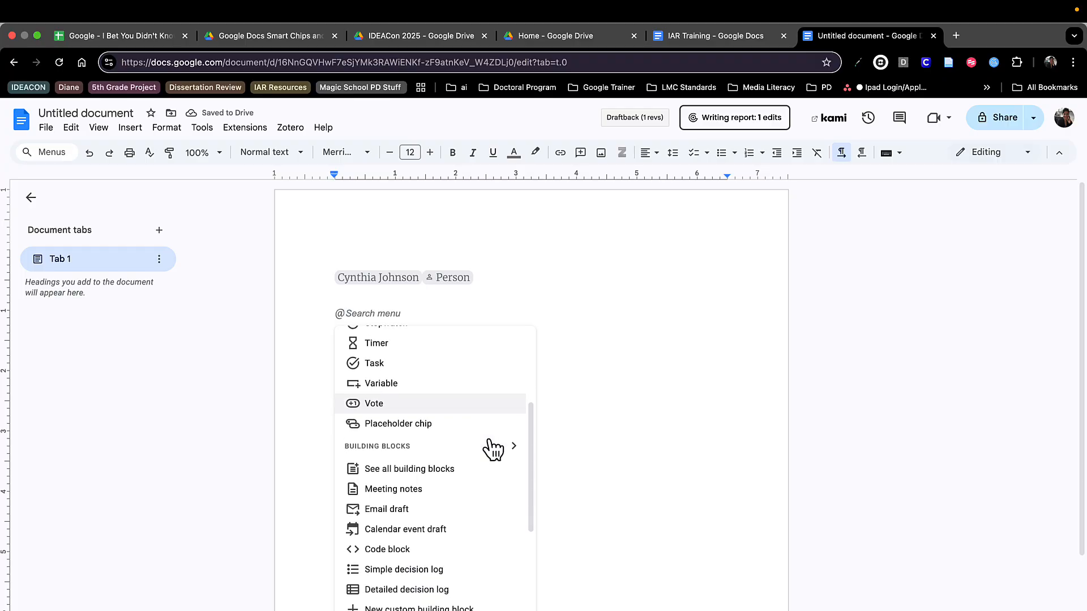
scroll(477, 481, "down", 2)
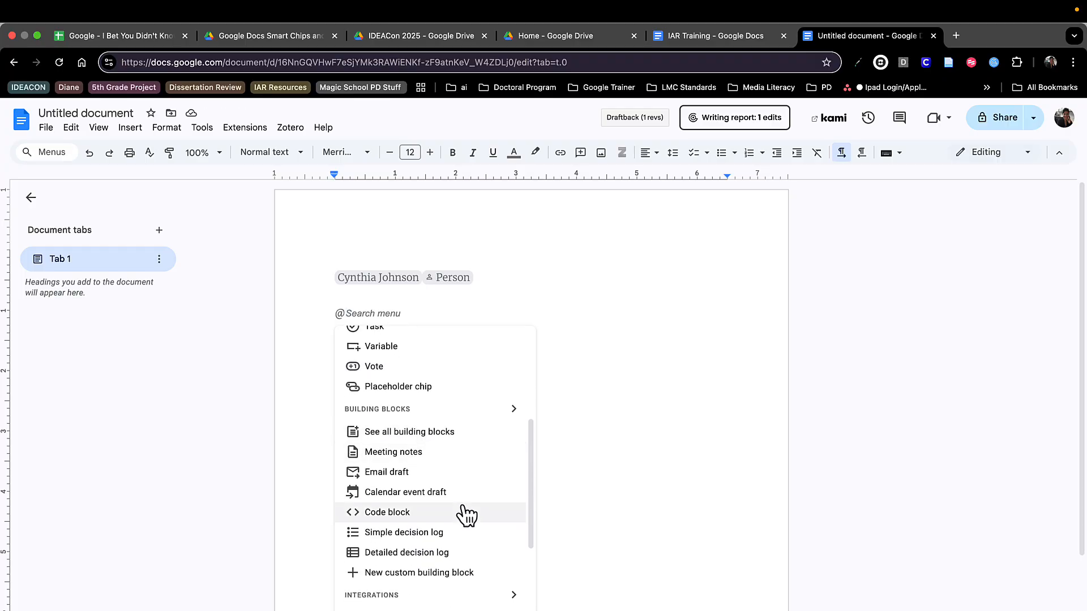
left_click(466, 434)
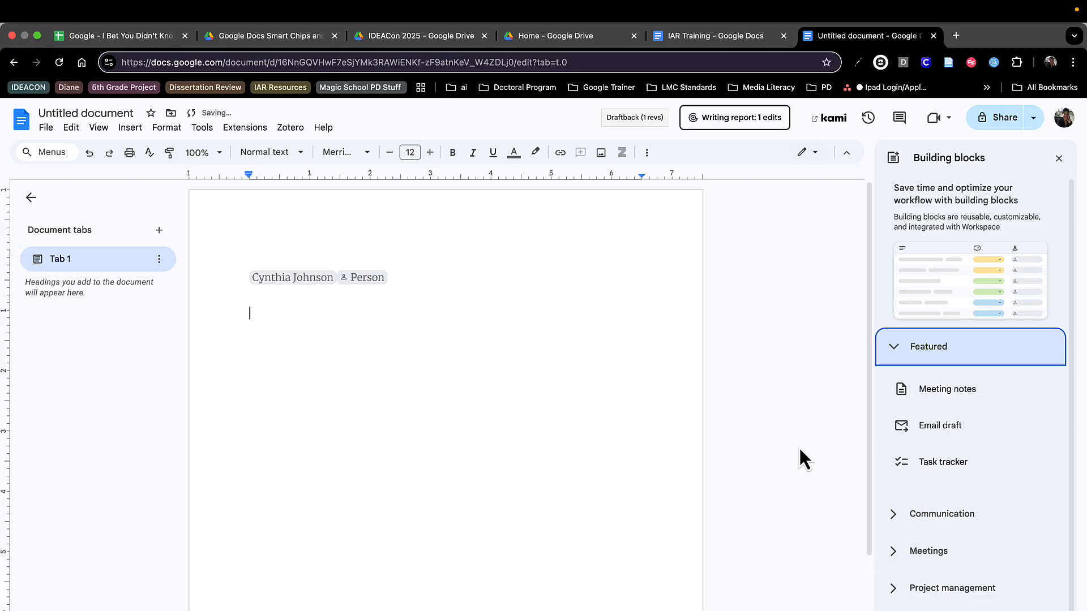
- Insert the Task tracker building block below the chips and show the people available for its first assignee
mouse_move(912, 468)
scroll(912, 466, "down", 1)
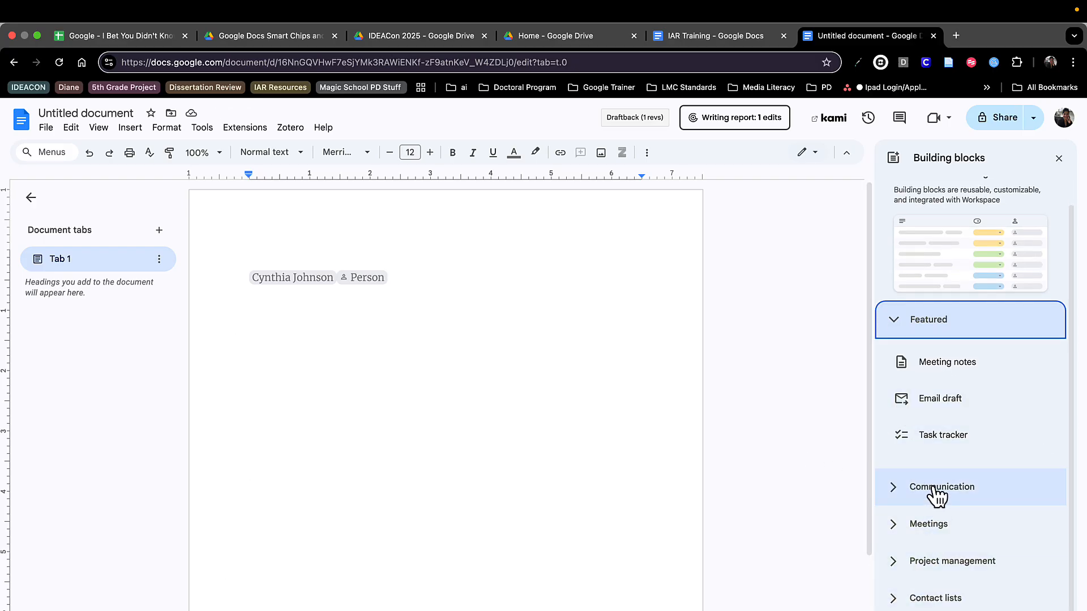
mouse_move(946, 444)
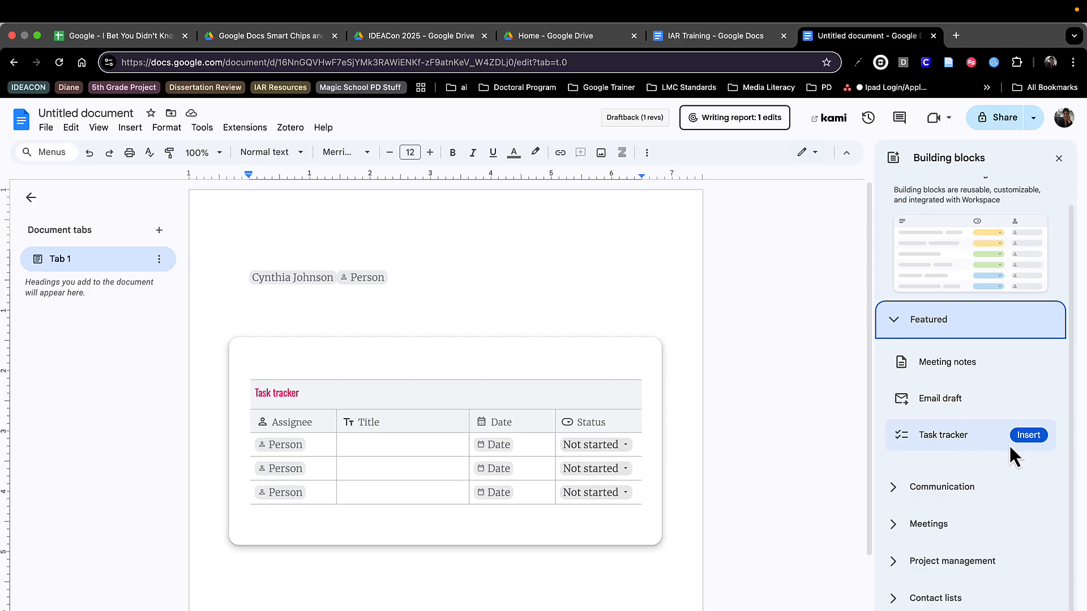
left_click(1028, 436)
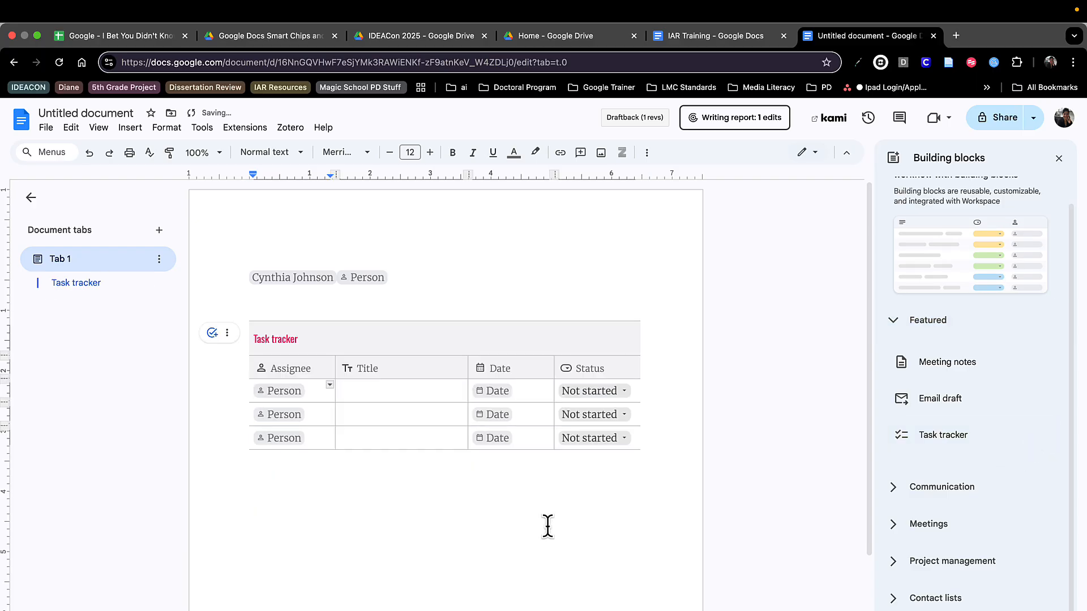
left_click(294, 395)
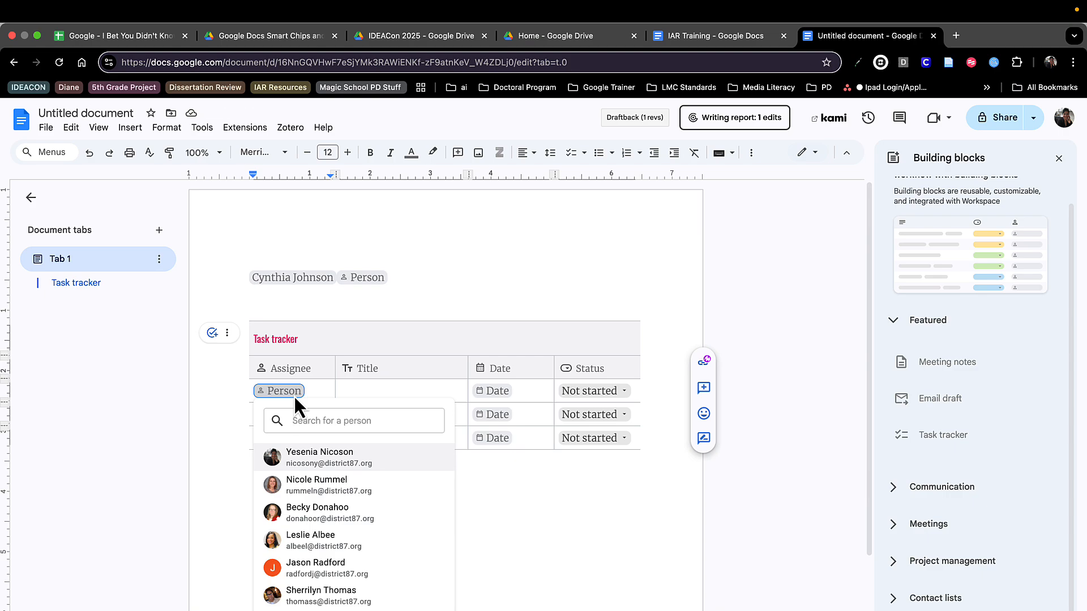
- Create a new dropdown in the Title cell of the first row and name its template District Employees
left_click(370, 388)
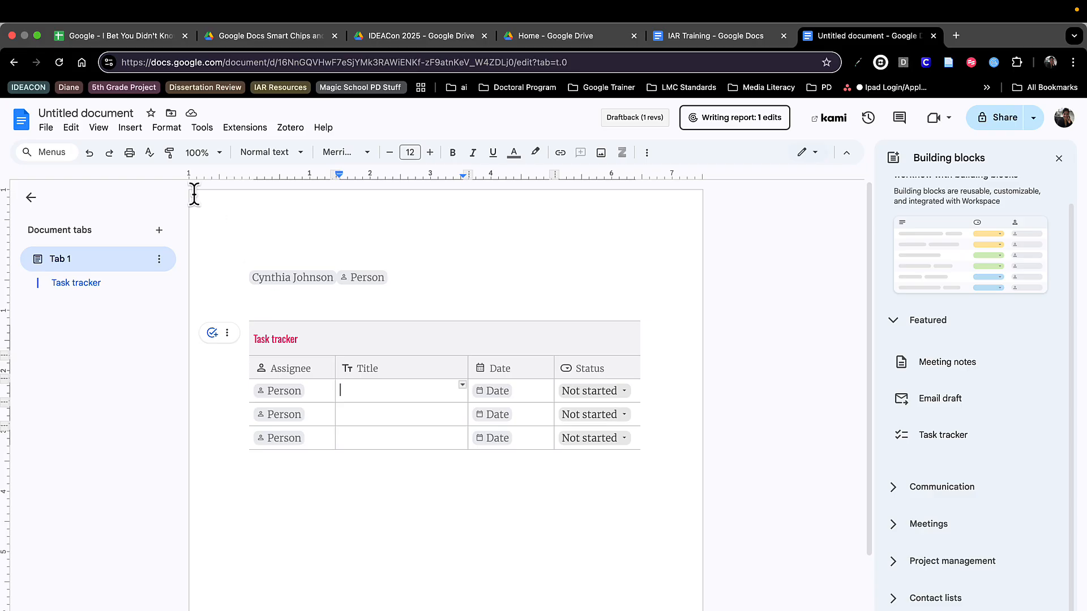
left_click(128, 130)
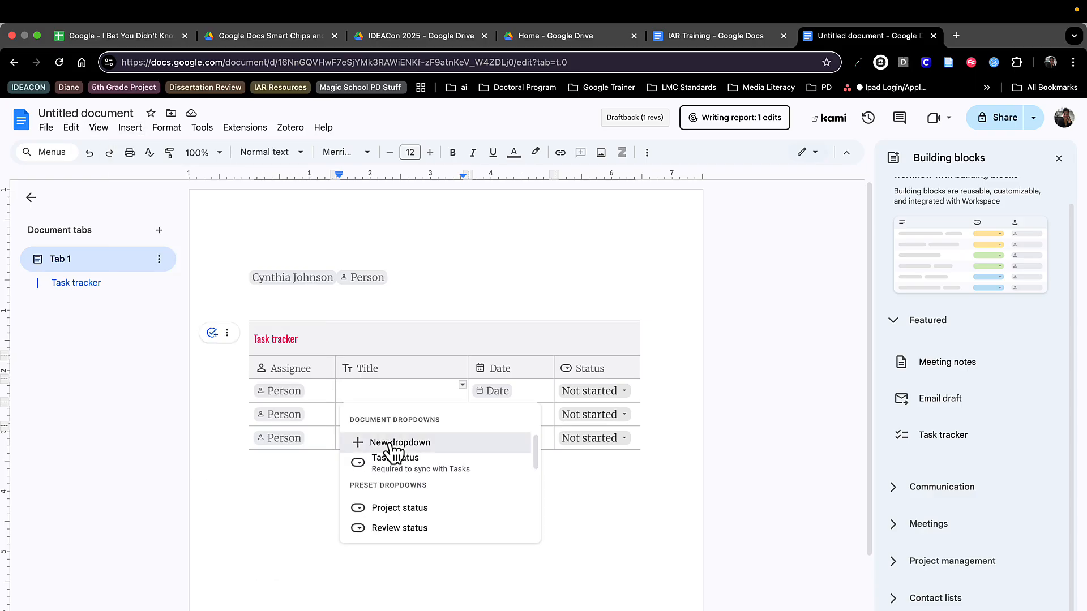
left_click(389, 444)
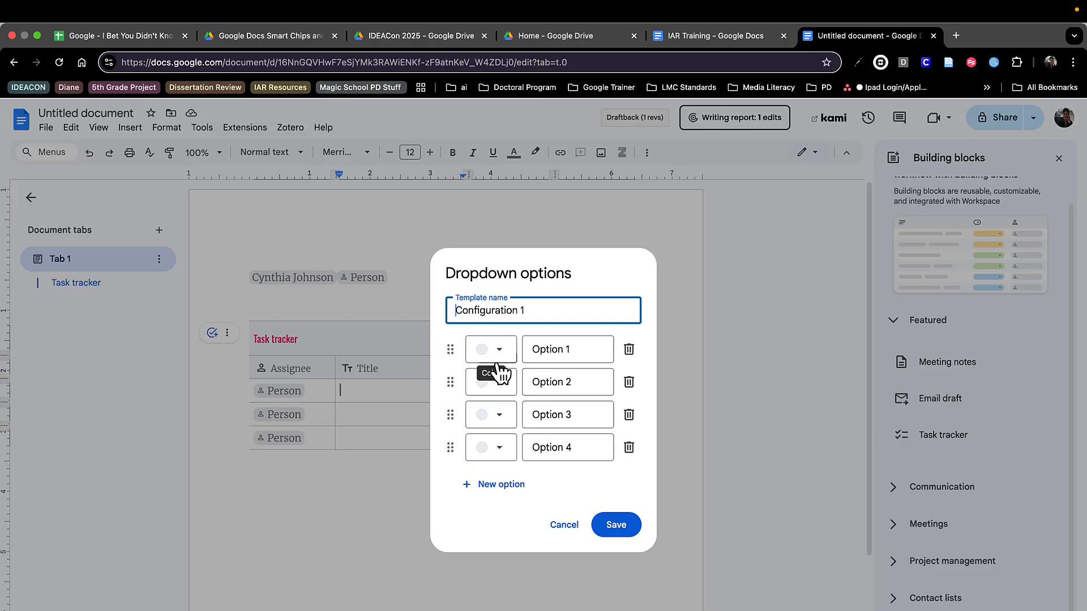
left_click_drag(527, 310, 441, 309)
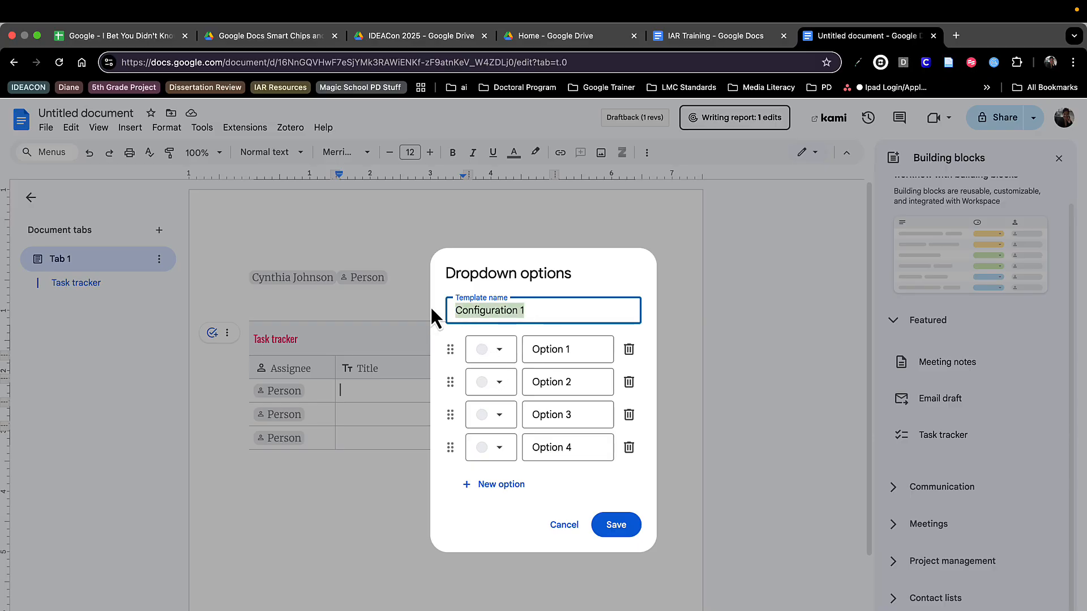
type("District Employ")
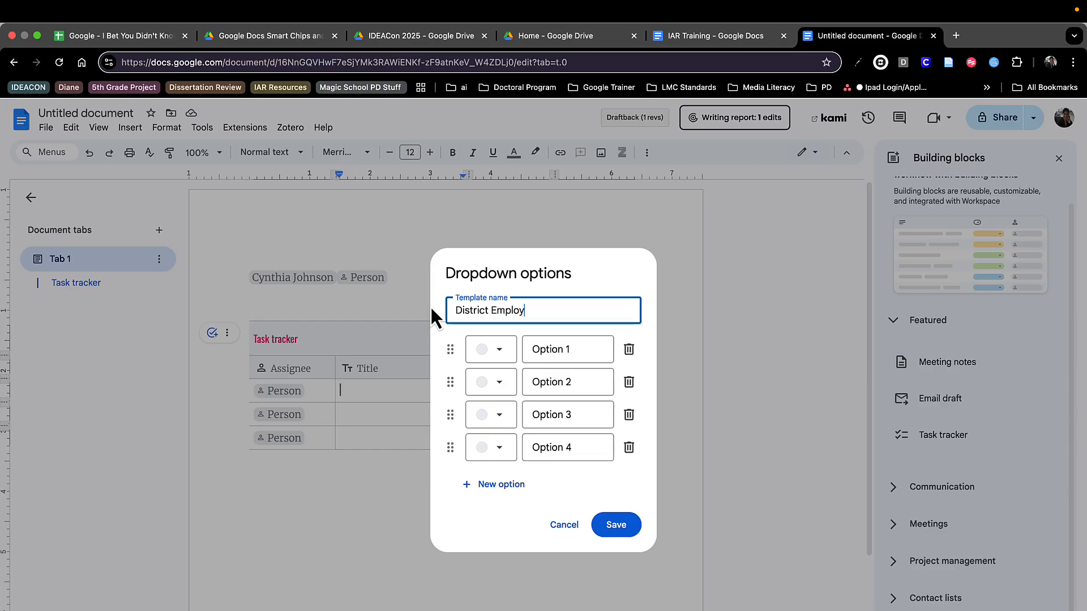
type("ees")
key("BackSpace")
key("BackSpace")
type("es")
- Name the first two dropdown options Directore and Admin
triple_click(559, 351)
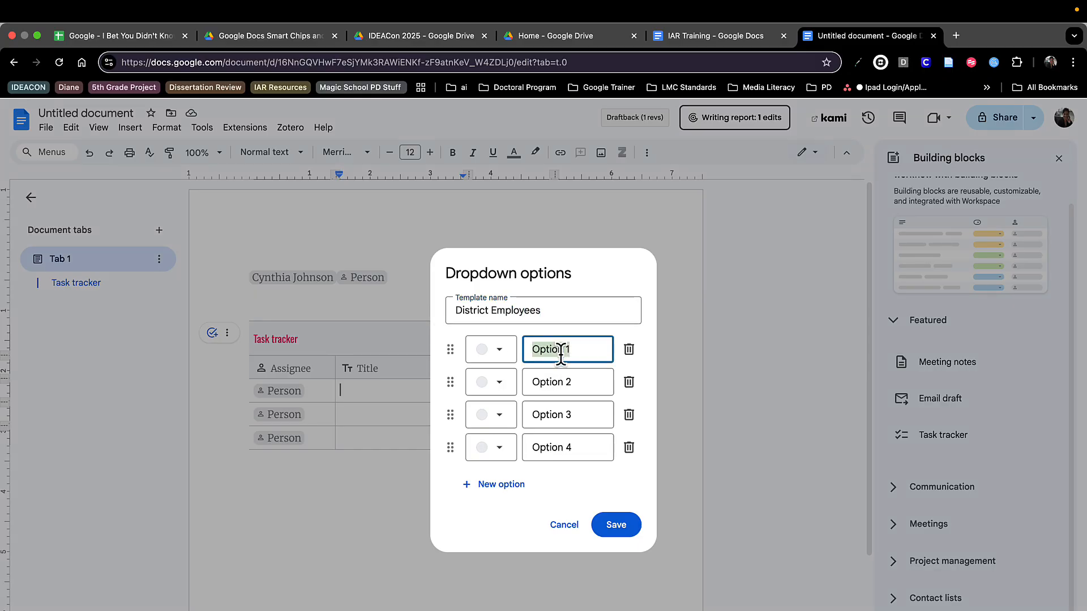
type("Directore")
left_click(564, 376)
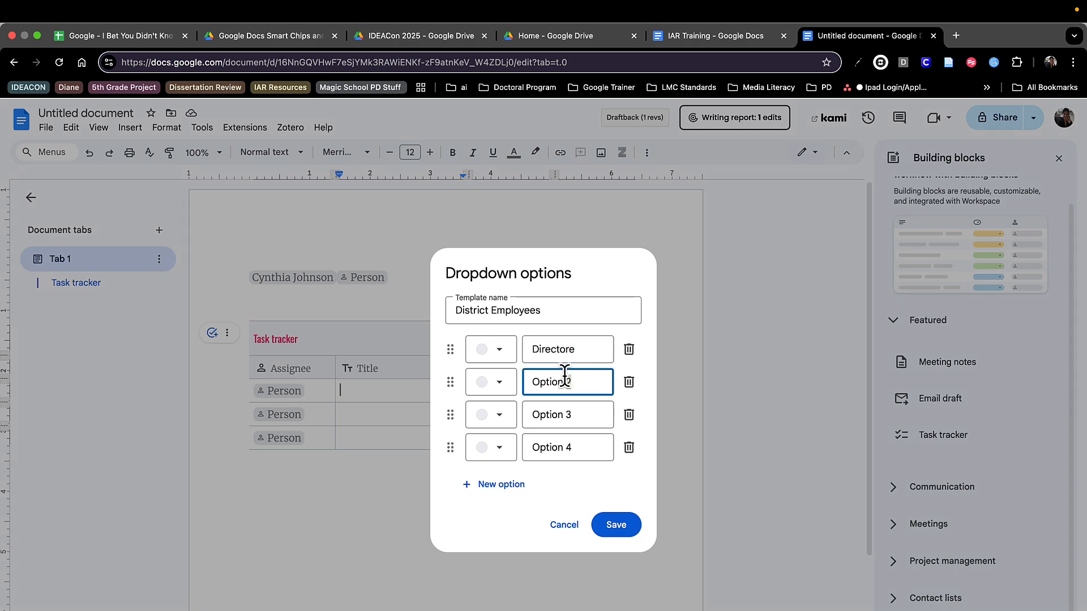
triple_click(565, 374)
type("Admin")
- Name the third dropdown option Teacher Leaders and delete the fourth option
left_click(551, 408)
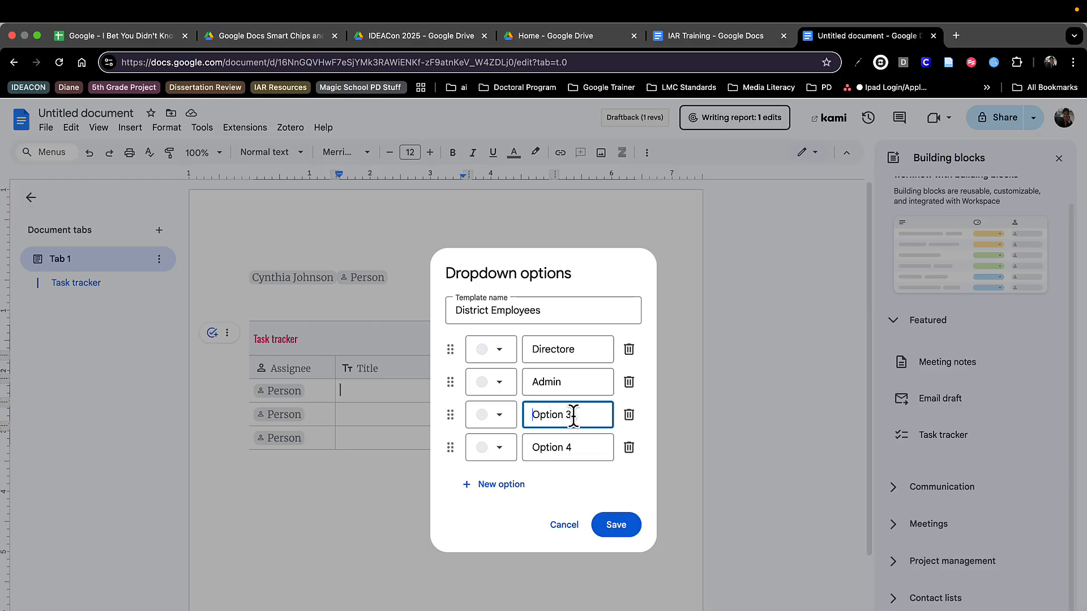
left_click(506, 420)
triple_click(533, 415)
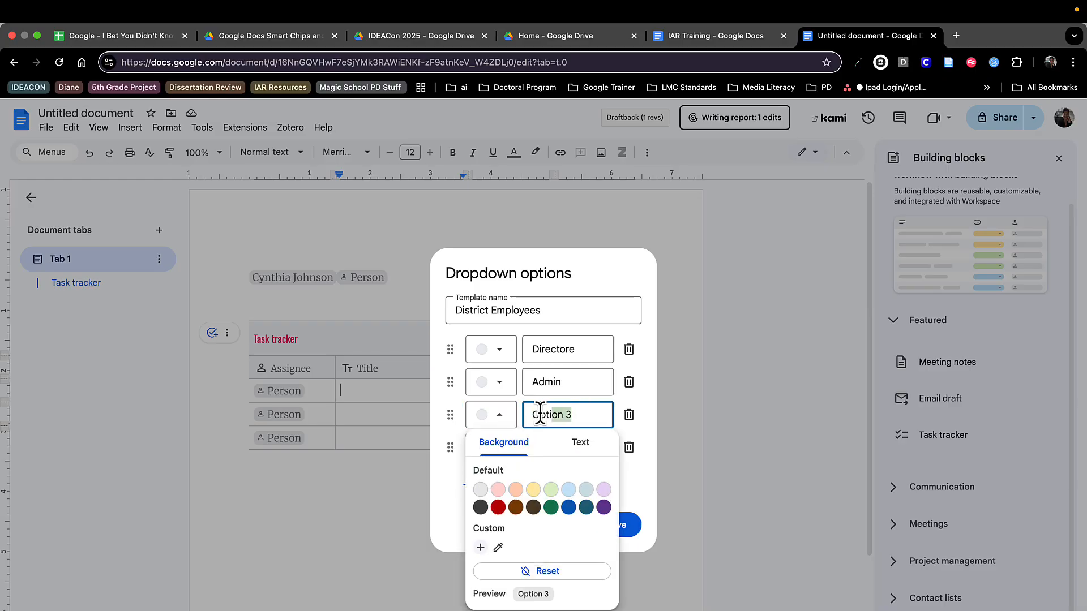
type("Teacher ")
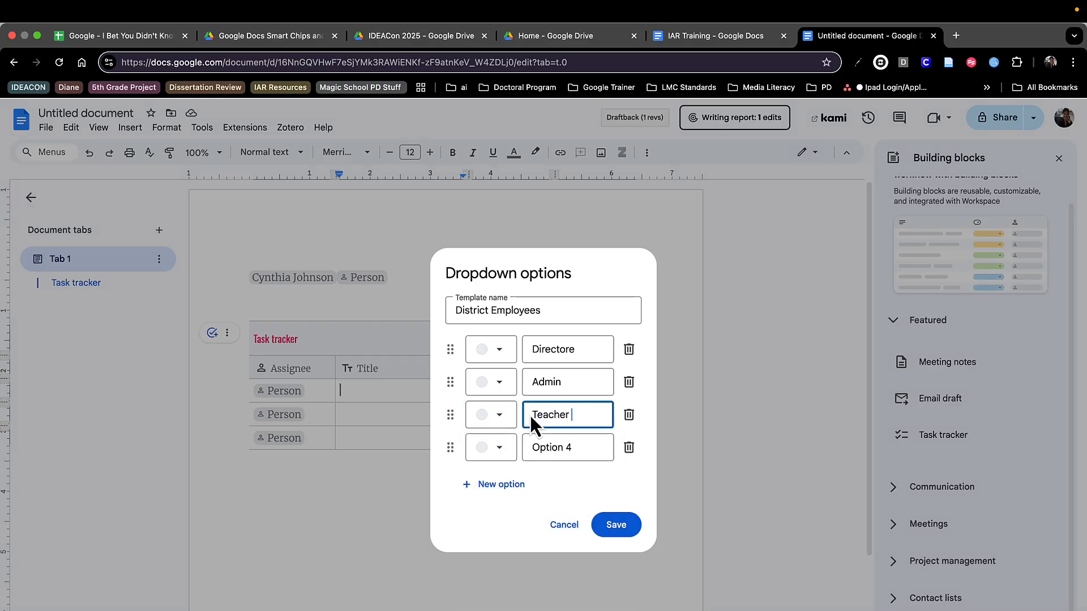
type("Leaders")
left_click(630, 449)
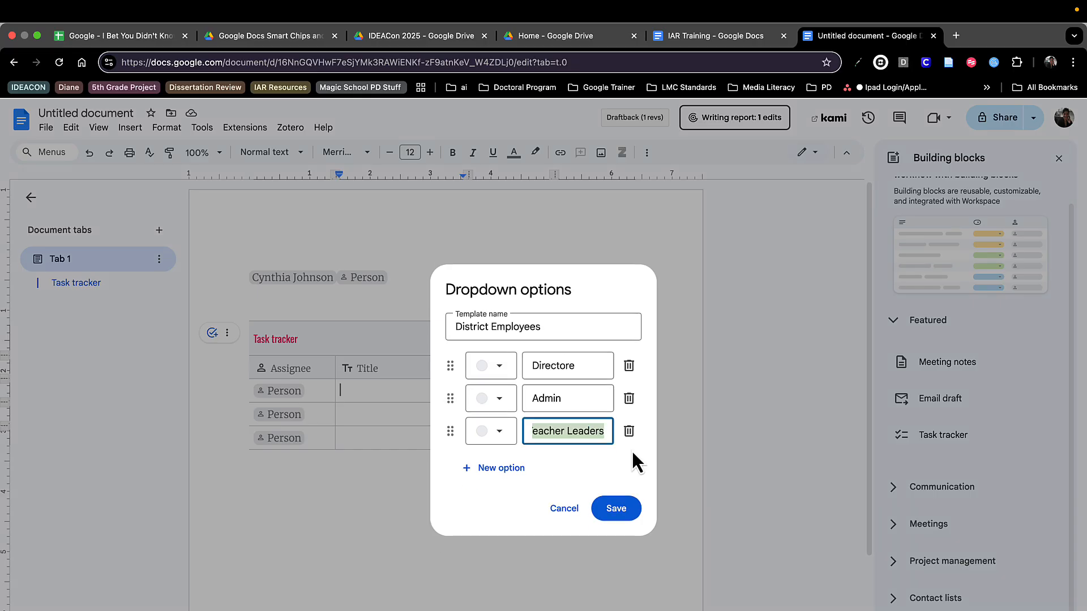
- Correct the first option's name to Directors and give it a light red background colour
left_click(589, 365)
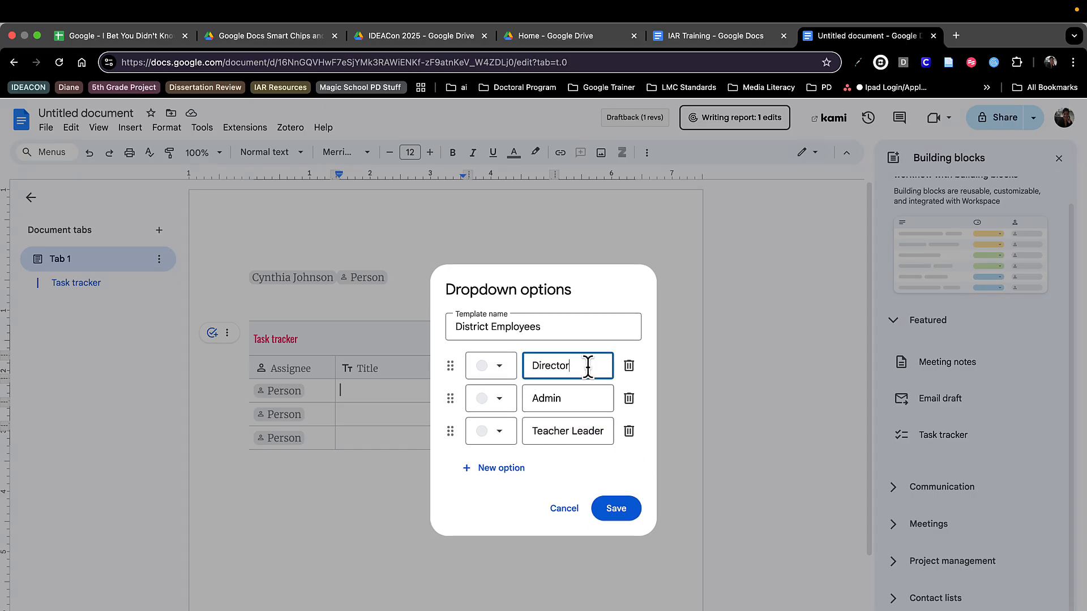
key("BackSpace")
type("s")
left_click(500, 367)
left_click(498, 440)
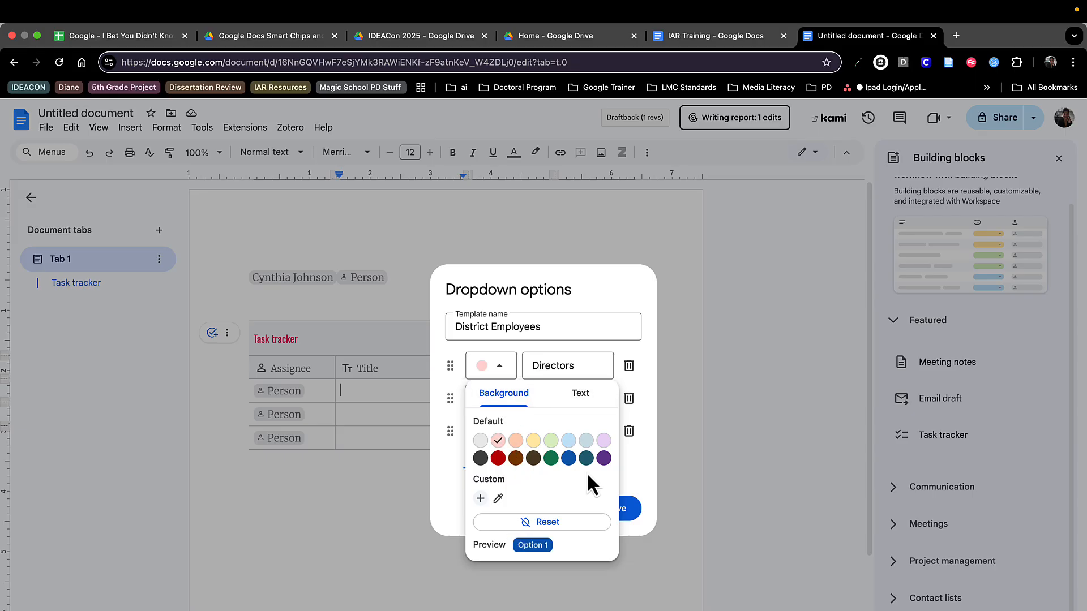
left_click(654, 467)
- Colour the Admin option light yellow and the Teacher Leaders option light blue, and save the dropdown
left_click(510, 403)
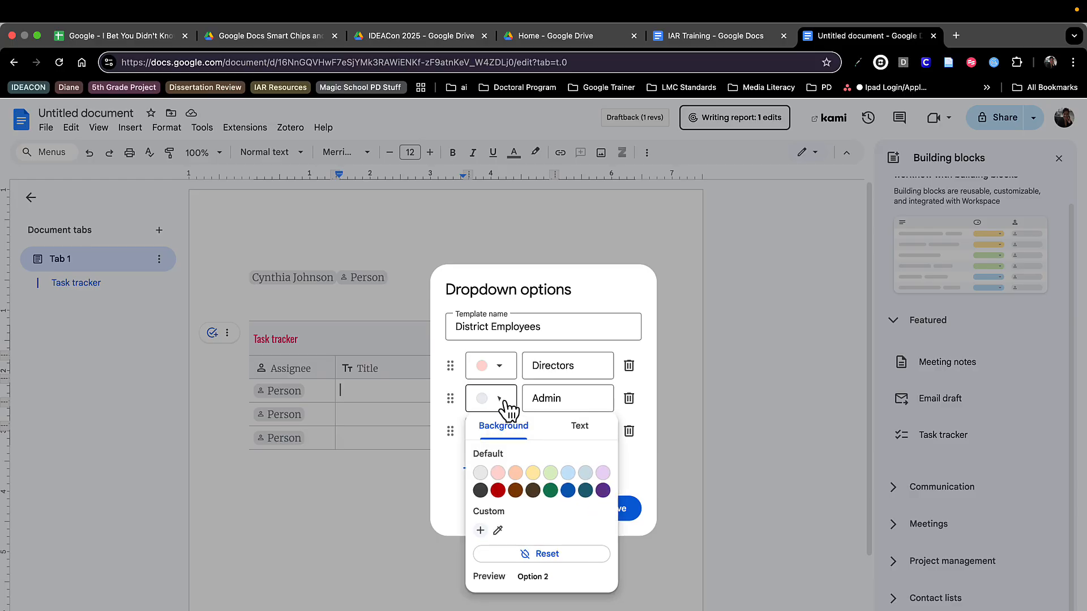
left_click(539, 473)
left_click(636, 451)
left_click(501, 437)
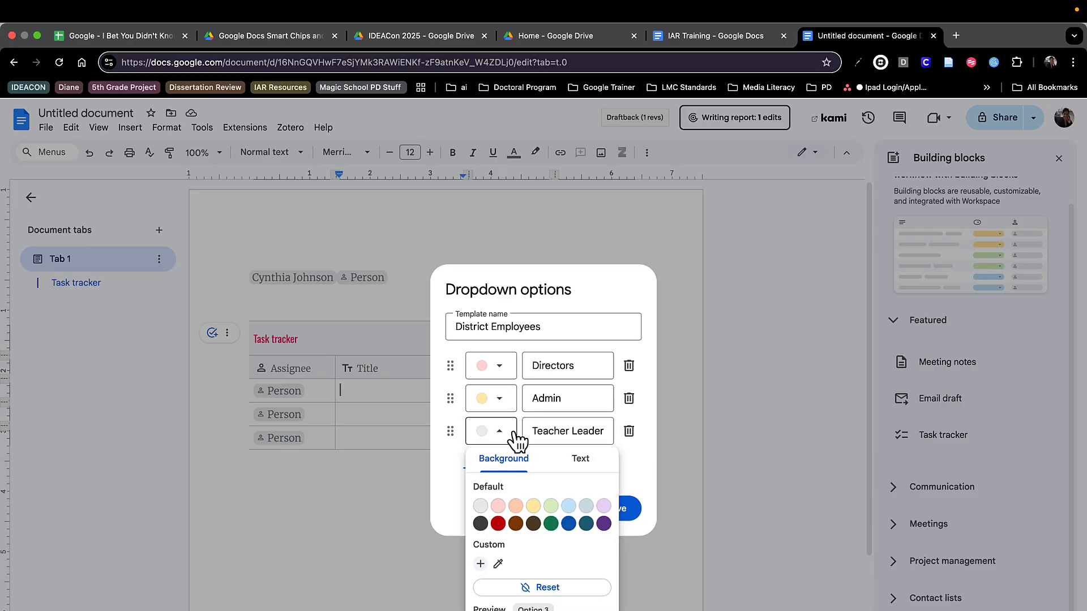
left_click(569, 505)
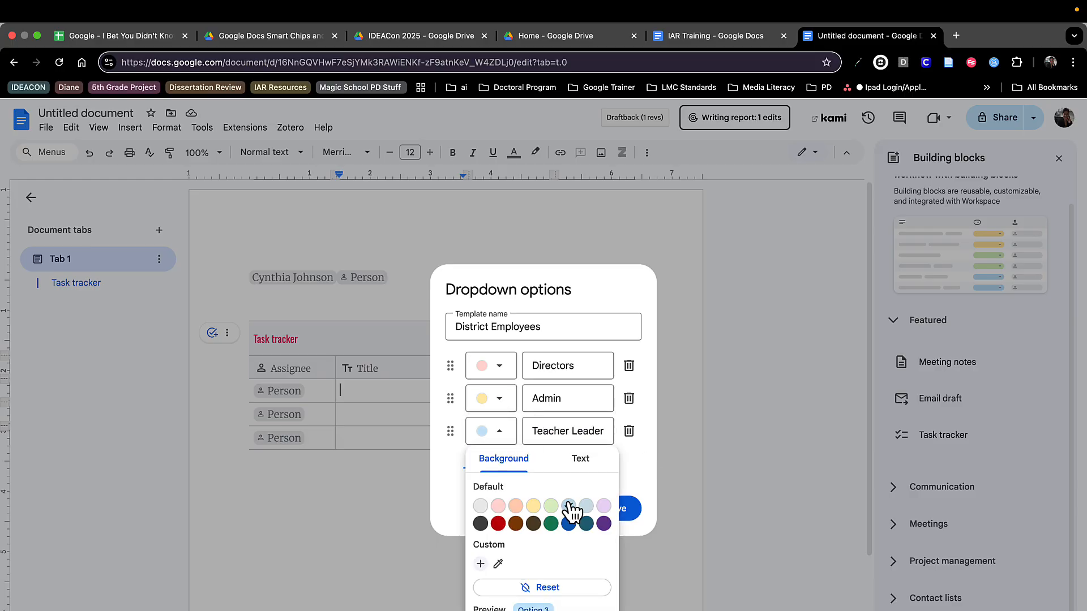
left_click(630, 510)
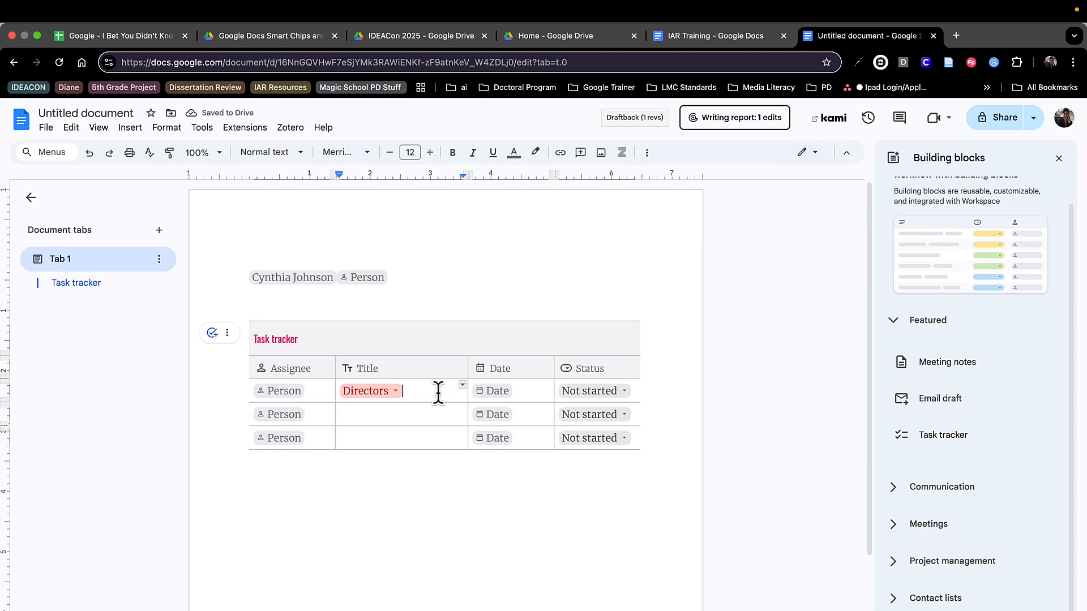
- Copy the Directors dropdown from the first Title cell into the two empty Title cells of the task tracker
right_click(387, 392)
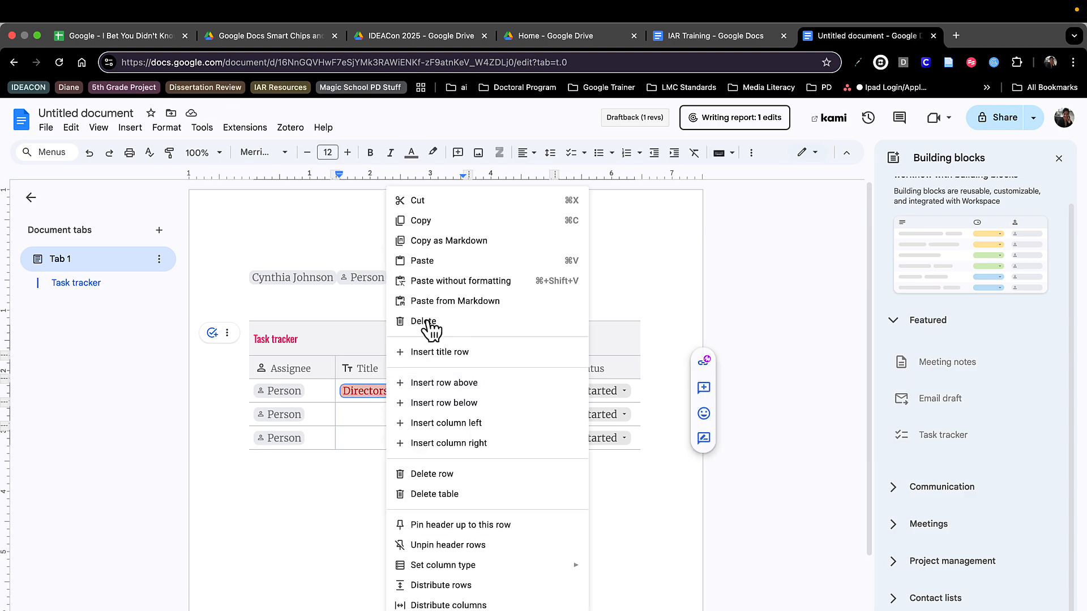
left_click(429, 220)
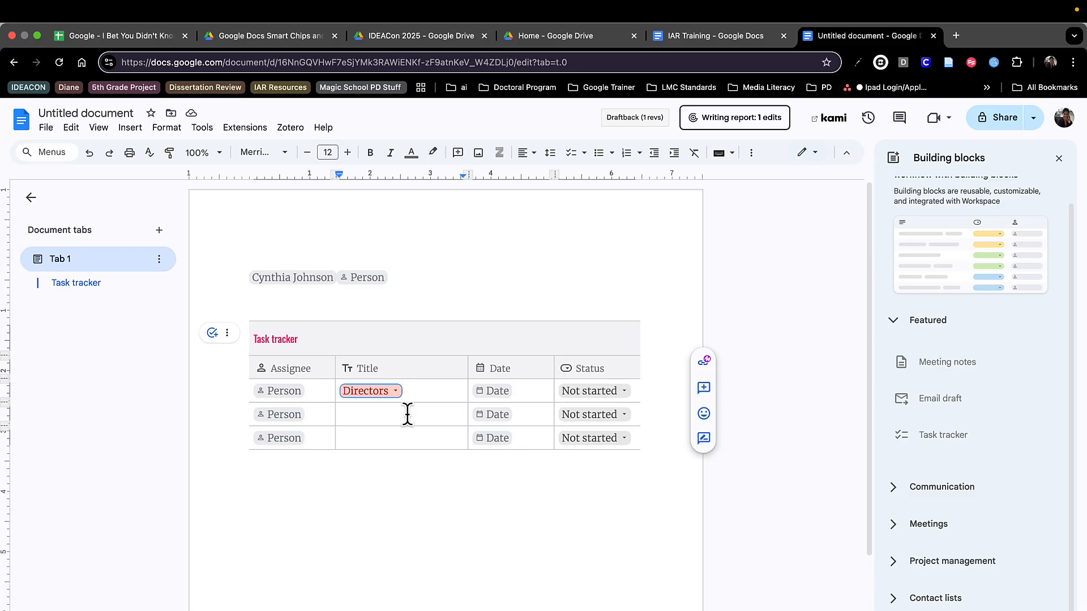
left_click_drag(408, 413, 407, 436)
right_click(409, 440)
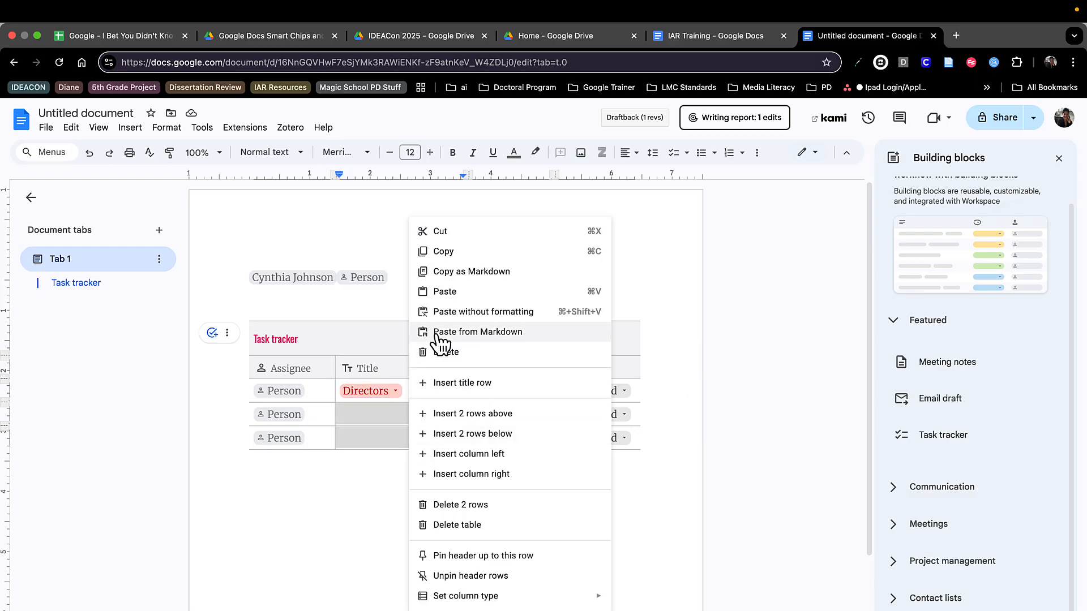
left_click(450, 291)
left_click(401, 467)
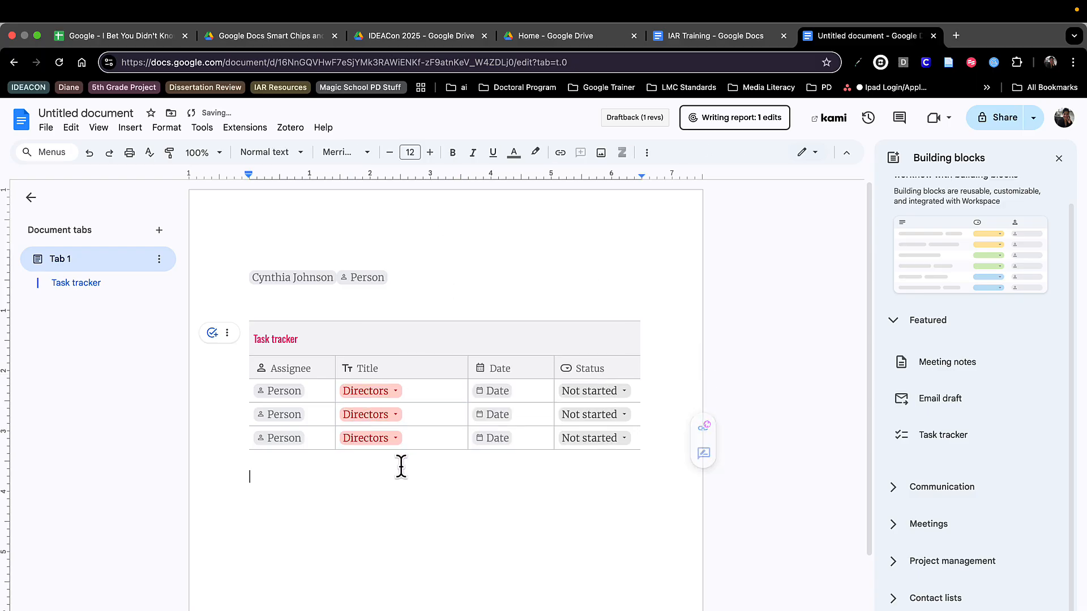
- Set the Title dropdown in the task tracker's first row to Admin
left_click(391, 393)
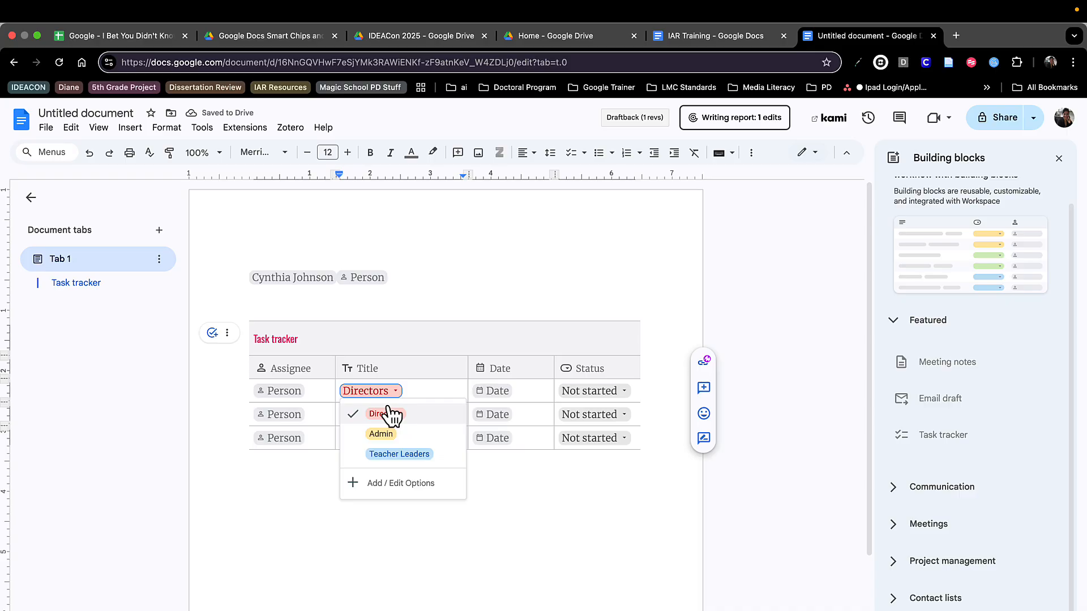
left_click(385, 435)
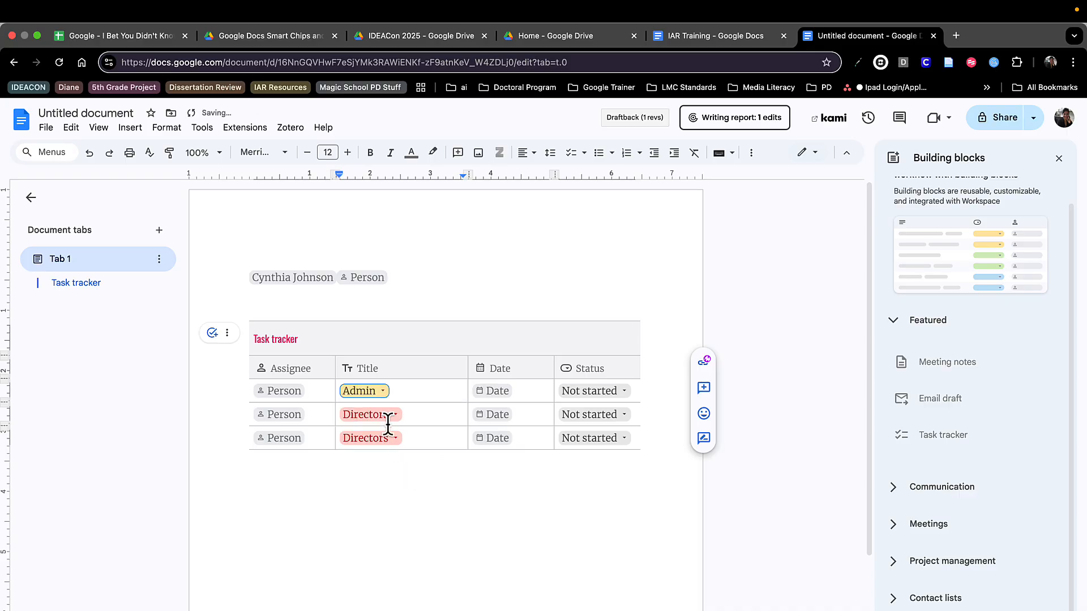
left_click(289, 392)
left_click(621, 529)
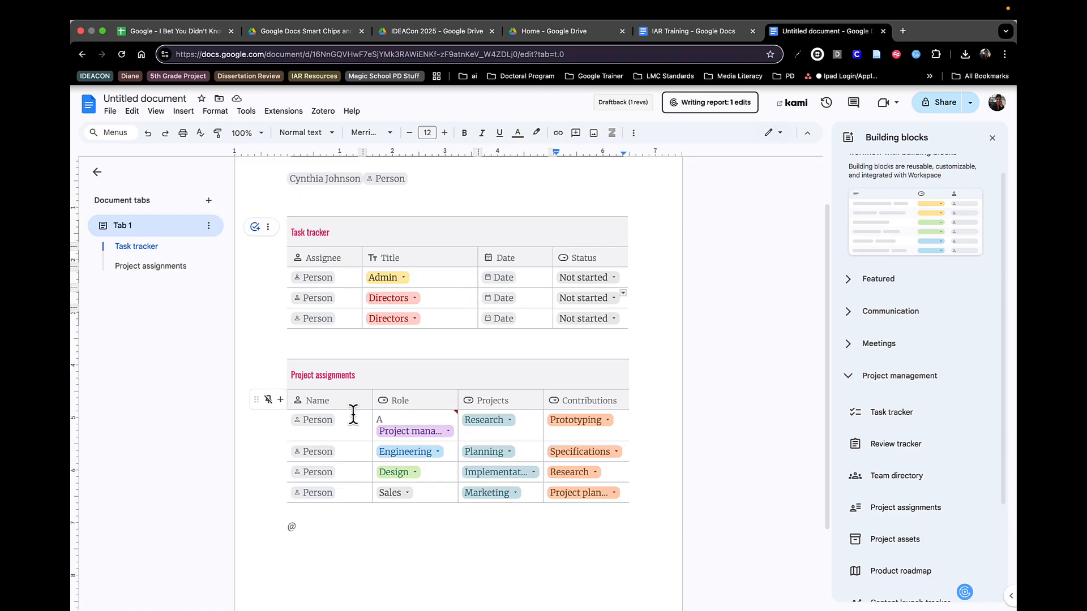
- Widen the Role column of the Project assignments table and inspect the Role dropdown's editable options, closing them without saving
left_click_drag(448, 405, 483, 406)
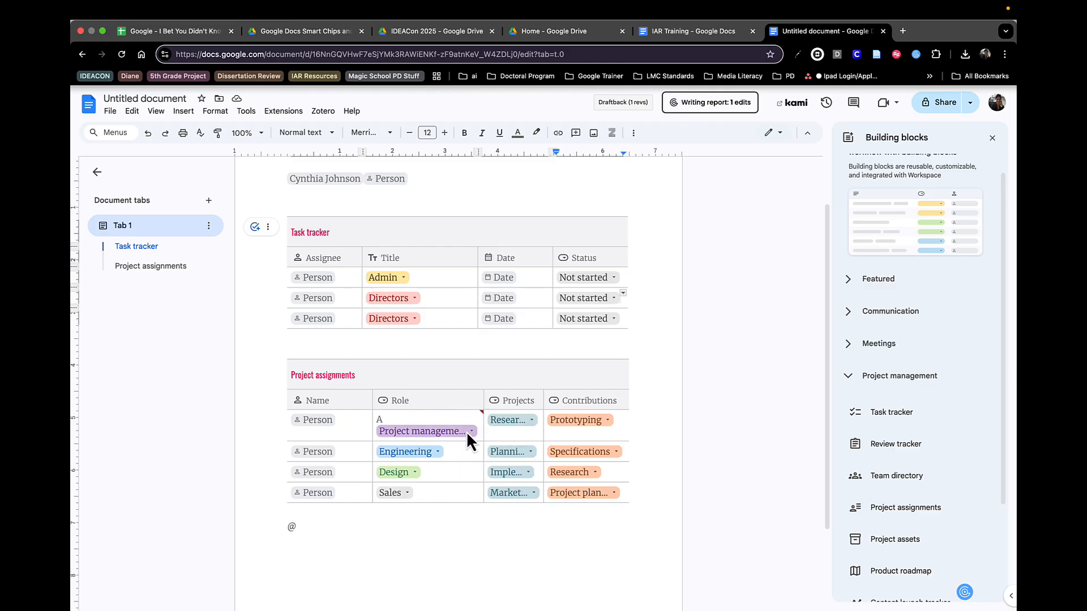
left_click(468, 433)
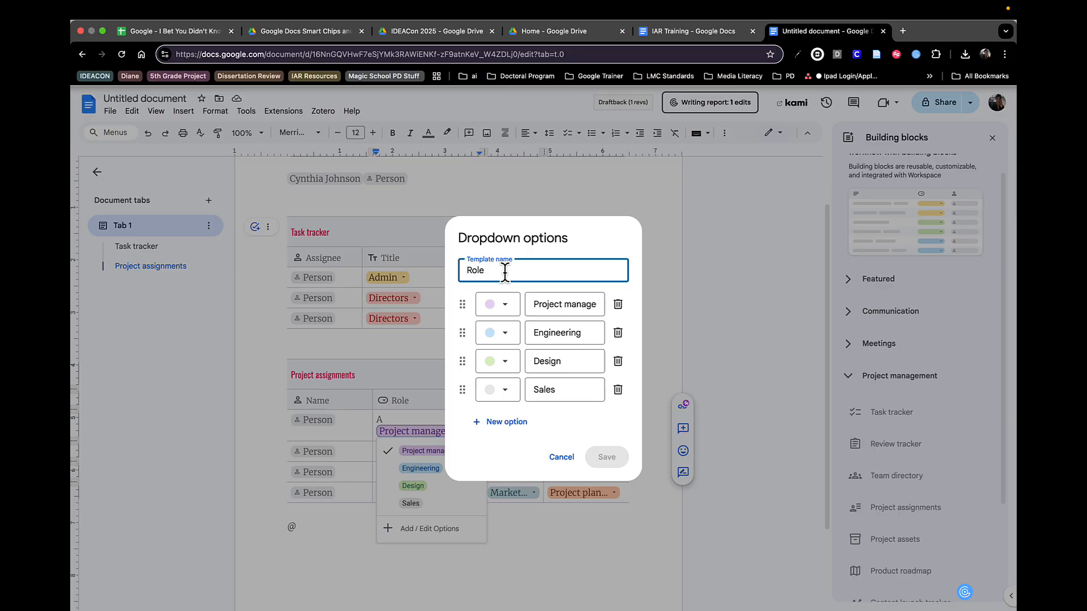
left_click(559, 457)
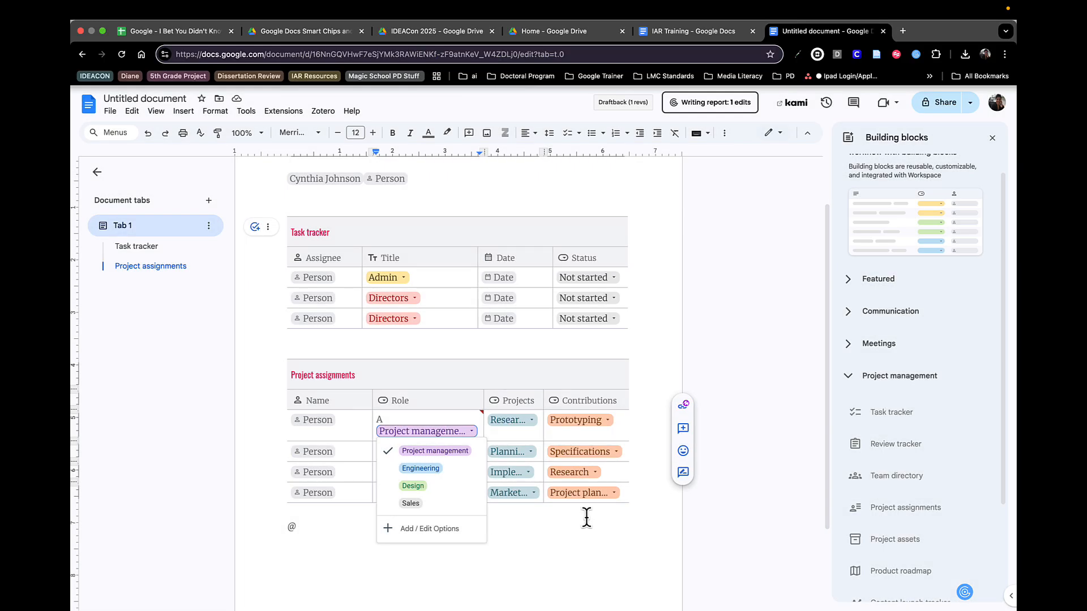
left_click(560, 521)
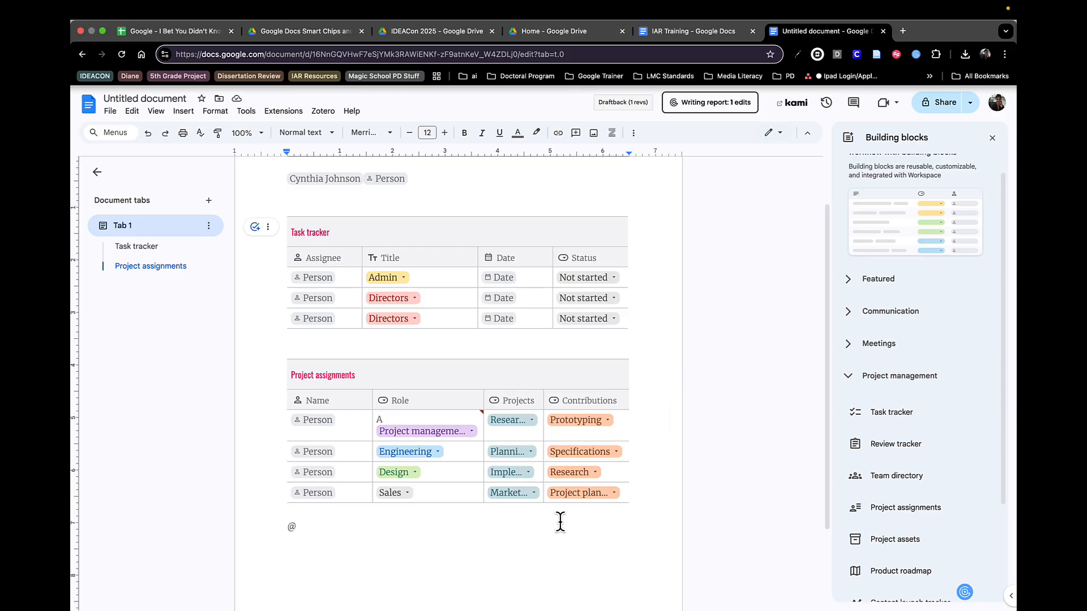